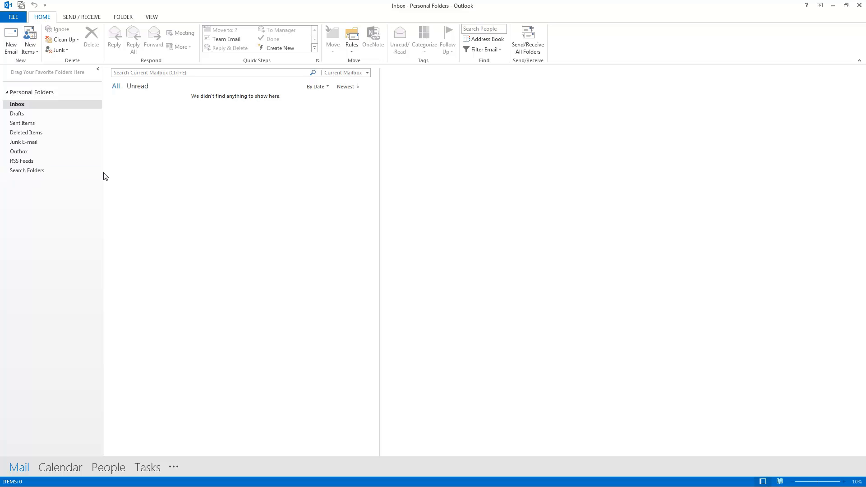
Start a manual POP or IMAP account setup from Add Account to reach the settings form
click(15, 16)
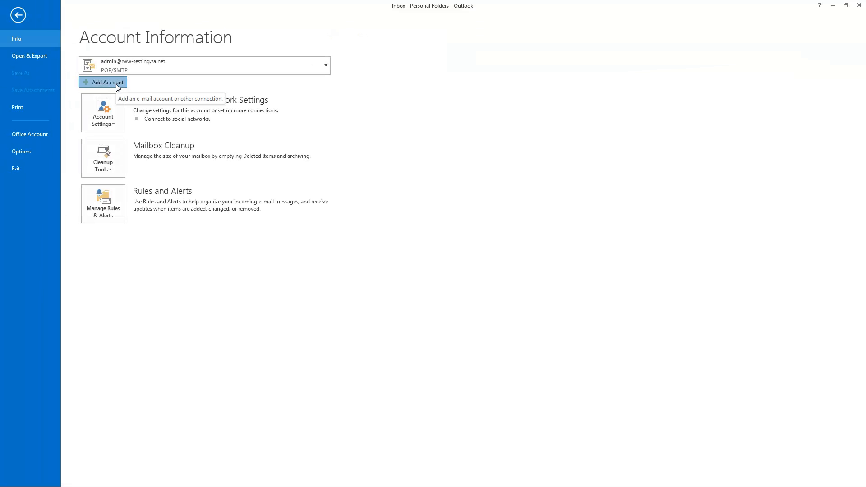
key(Escape)
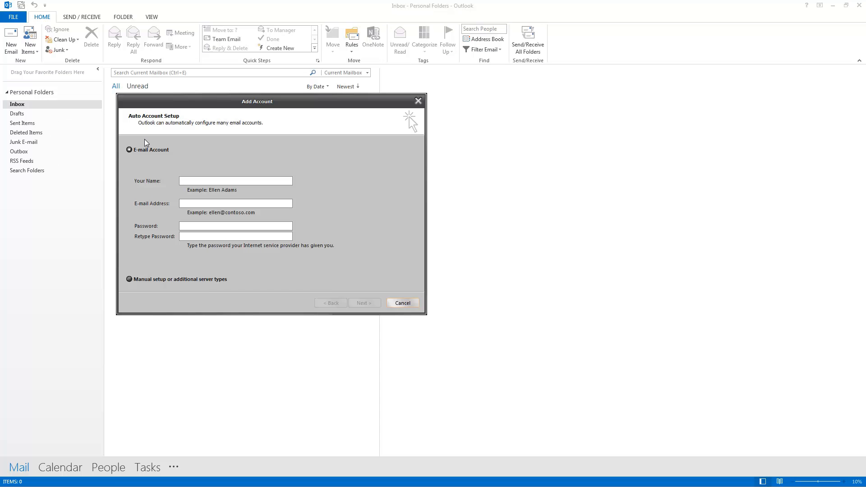
drag(181, 102, 227, 69)
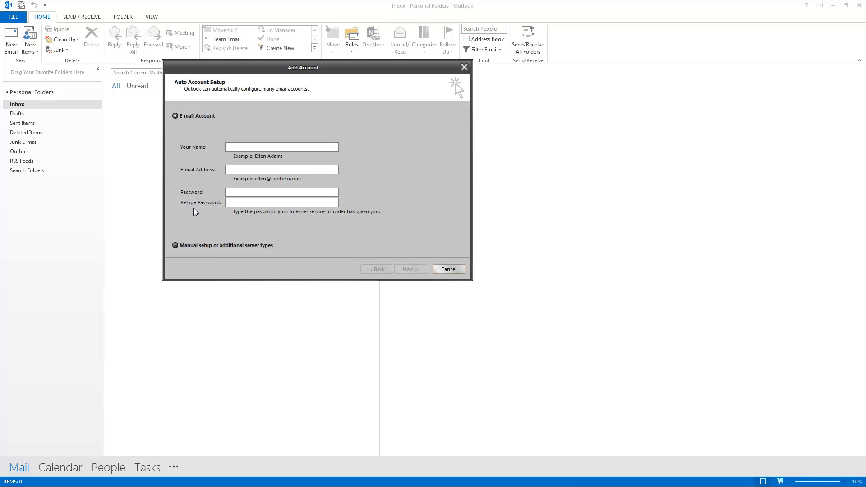
click(184, 246)
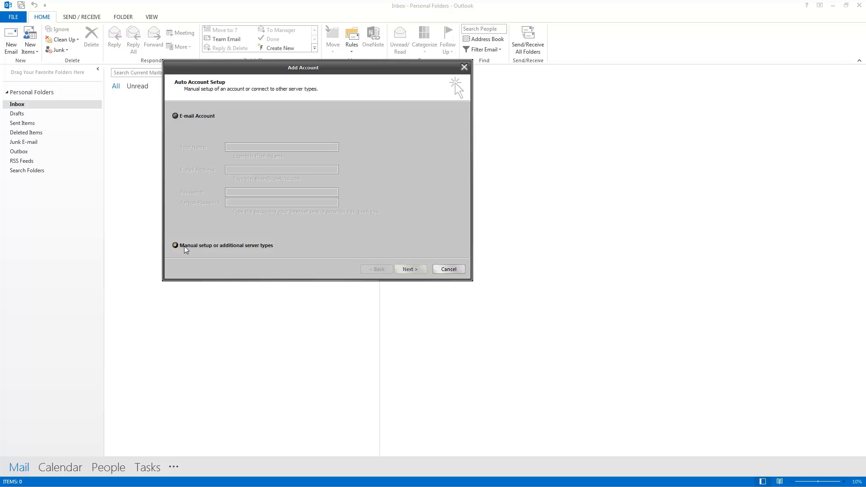
click(405, 270)
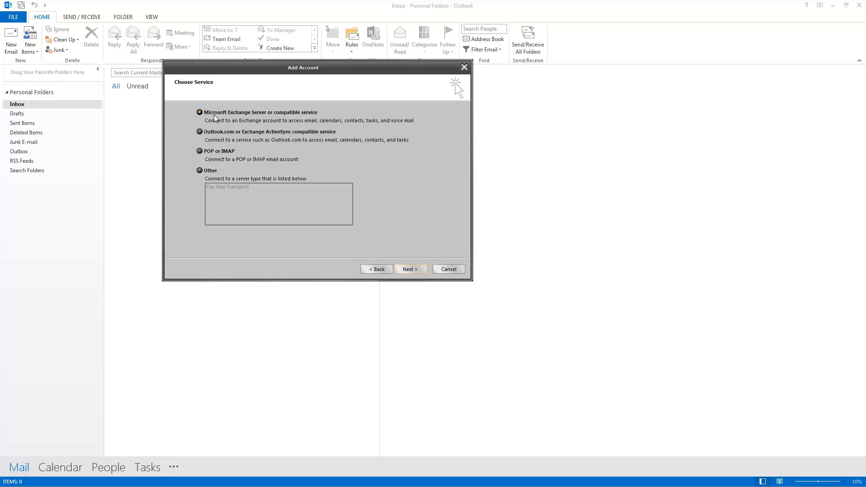
click(208, 154)
click(407, 270)
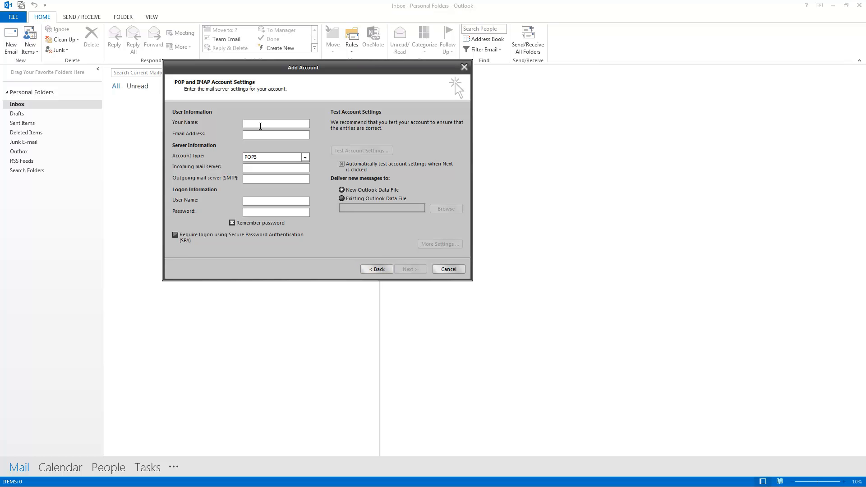
Enter the sender's display name and the account's e-mail address, then show the account types
click(260, 124)
text(Robert)
key(Tab)
key(Tab)
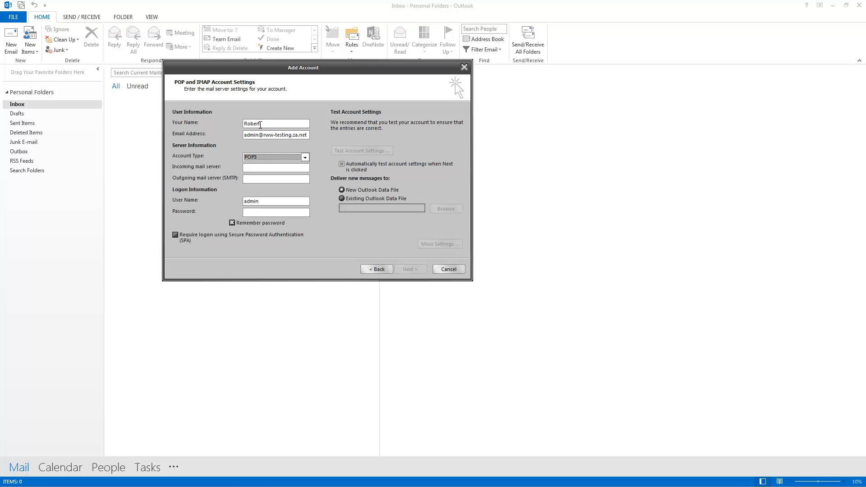
click(266, 157)
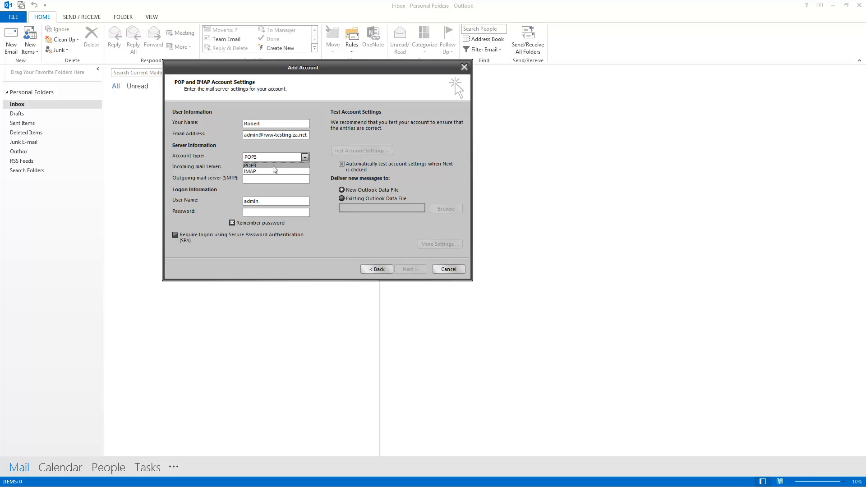
Keep POP3 and enter mail.rww-testing.za.net as both incoming and outgoing (SMTP) server
click(272, 165)
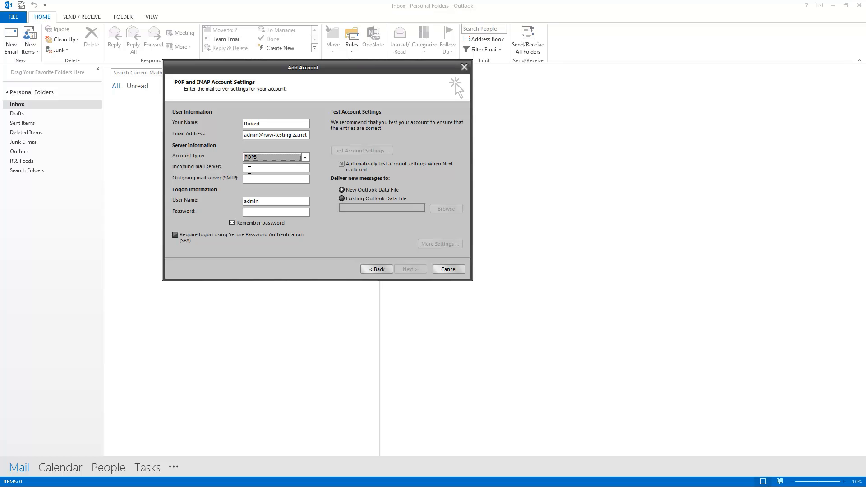
click(253, 168)
text(mail.)
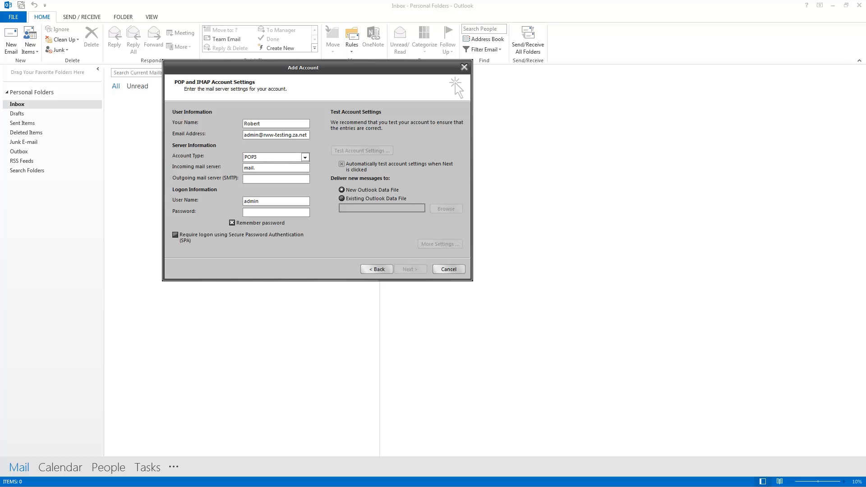
text(rww-testing.za.net)
drag(244, 167, 299, 169)
click(287, 179)
text(mail.rww-testing.za.ne)
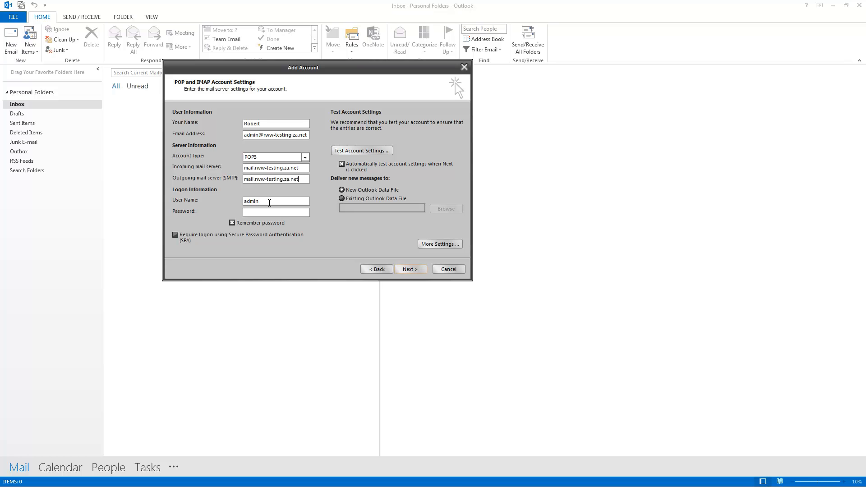
Make the user name the full e-mail address, enter the account password, and leave SPA off
click(275, 200)
text(@rww-testing.za.net)
click(248, 213)
text(****)
click(259, 239)
click(256, 244)
click(432, 245)
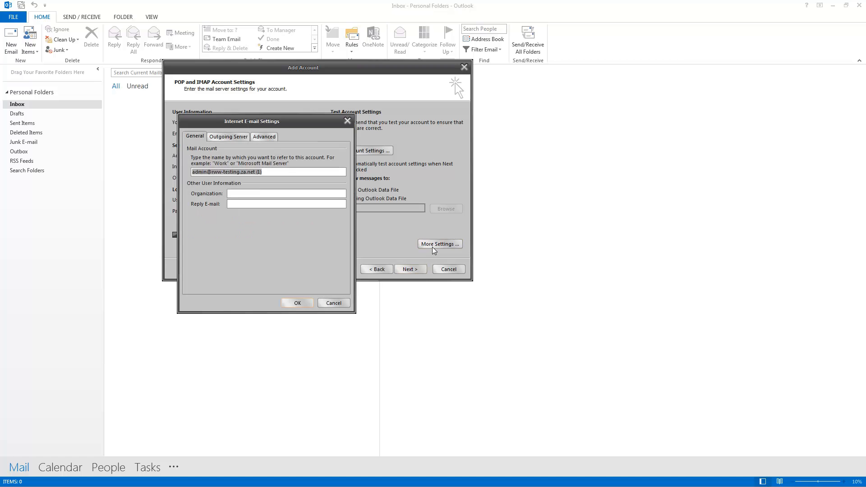
Require outgoing SMTP authentication using the same settings as the incoming server
click(231, 138)
drag(244, 125, 497, 88)
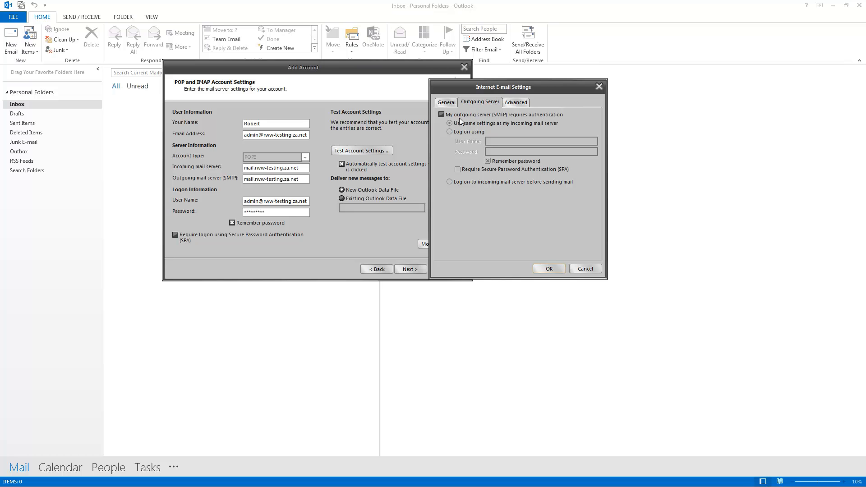
click(441, 115)
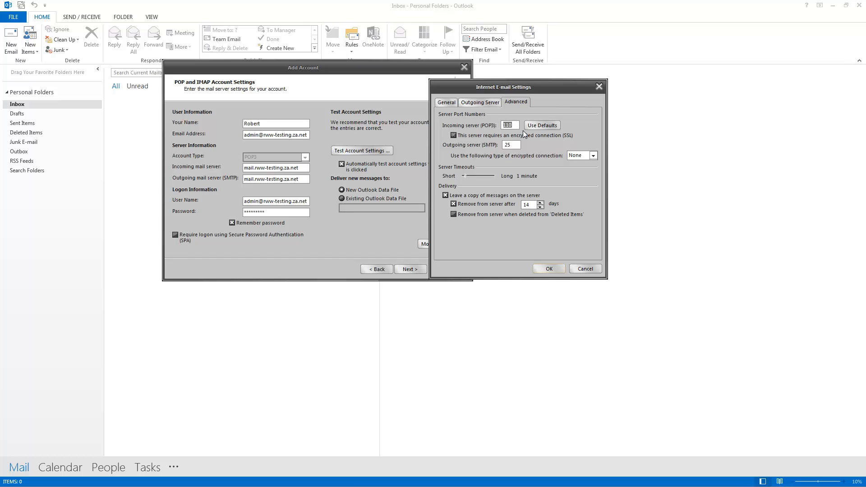
Leave SSL encryption off and set the server timeout slider to 10 minutes
click(554, 138)
click(554, 139)
drag(465, 177, 499, 175)
Save the extra settings, pass the account connection test, and finish the wizard
click(550, 269)
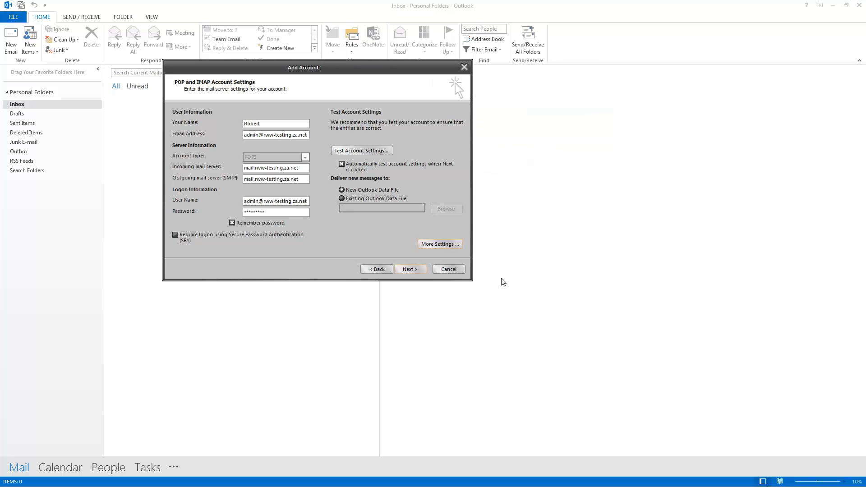
click(410, 269)
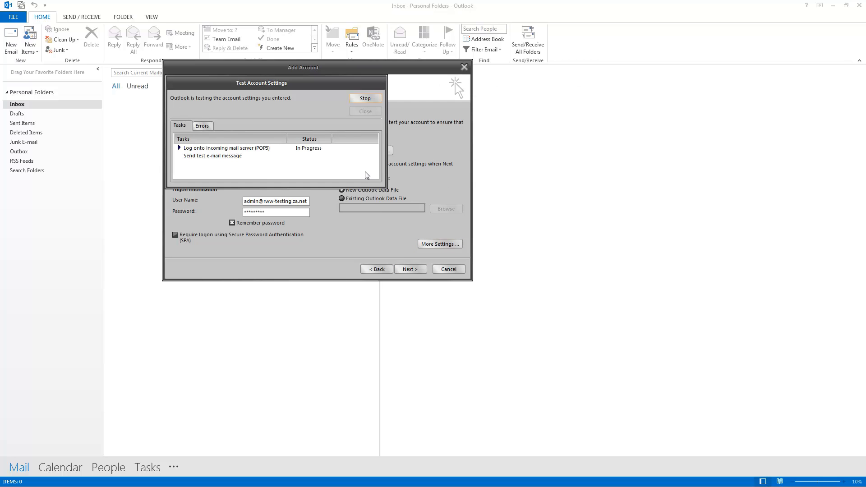
drag(318, 83, 356, 85)
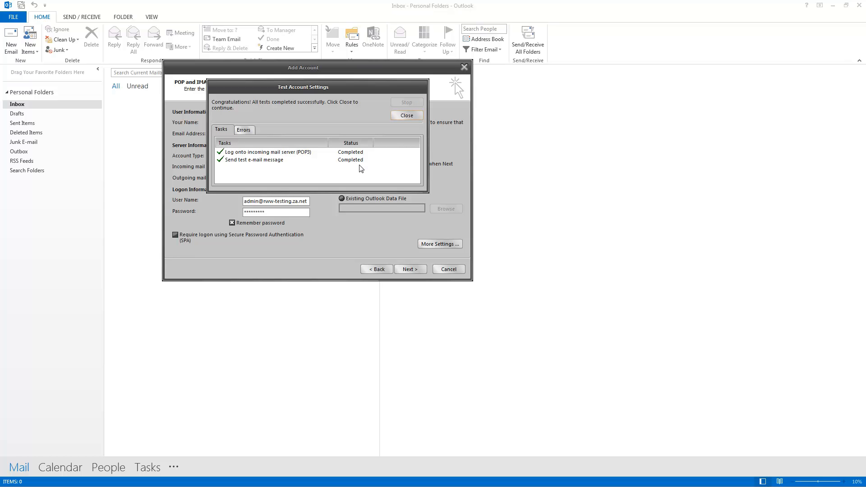
click(418, 115)
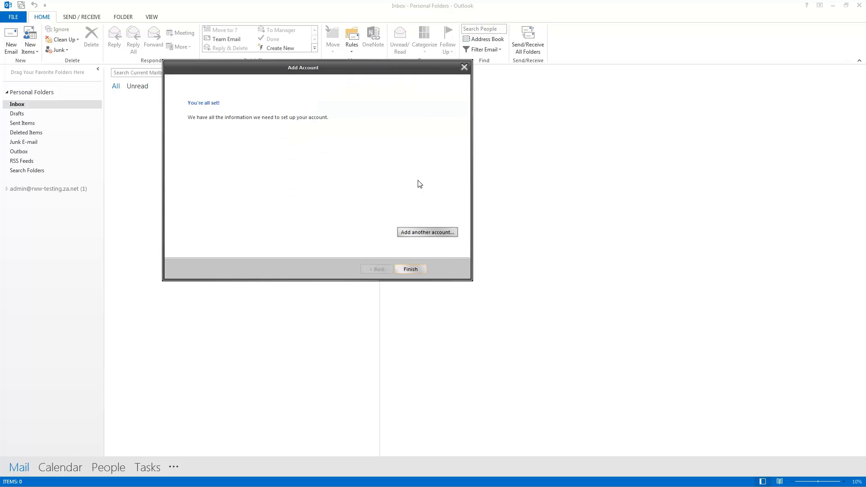
click(424, 270)
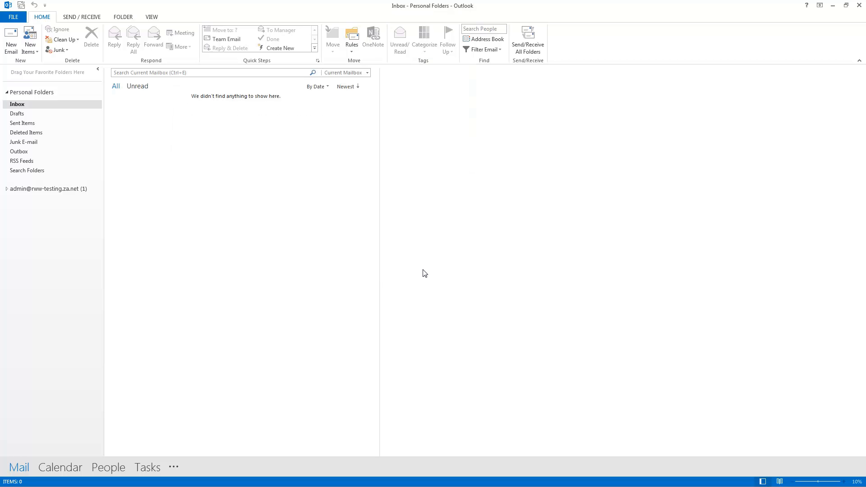